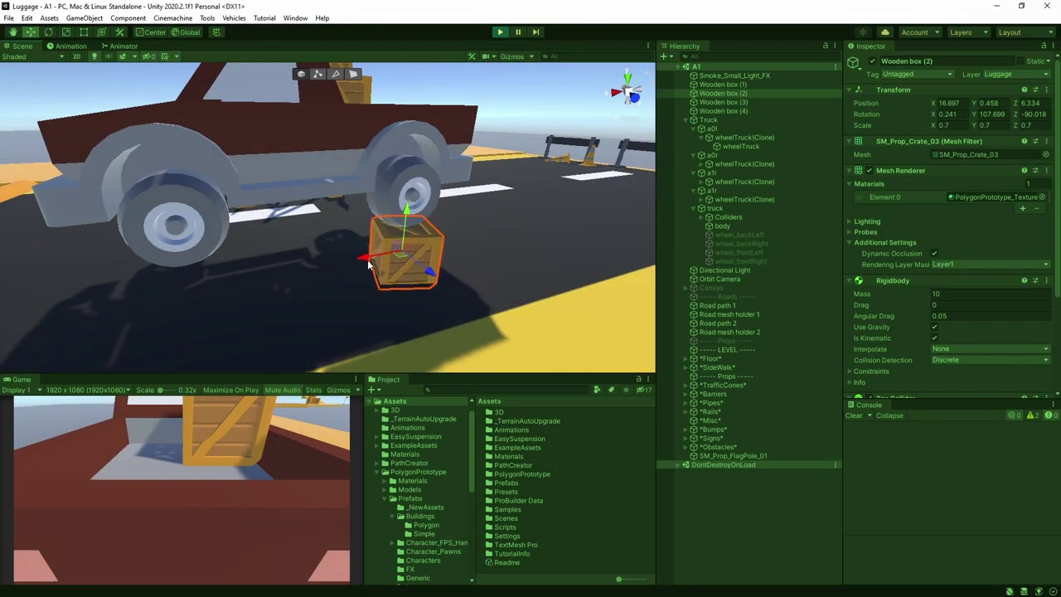
Lift the crate along the Y gizmo and set it back down.
mouse_move(187, 260)
mouse_down()
mouse_move(183, 229)
mouse_move(184, 249)
mouse_up()
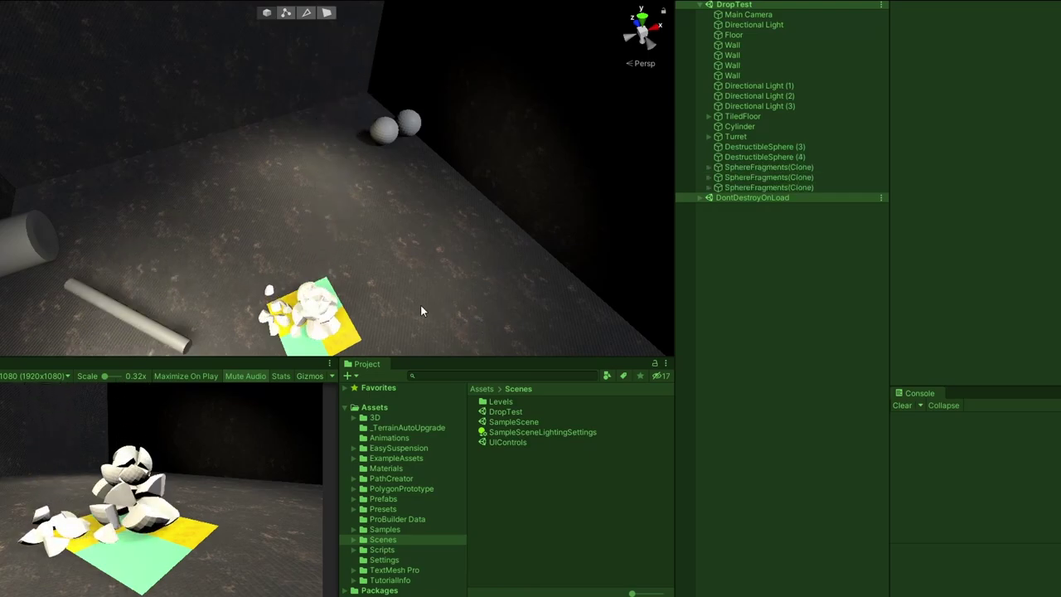
Fire four cannonballs from the Game view at the destructible sphere.
click(226, 413)
click(225, 412)
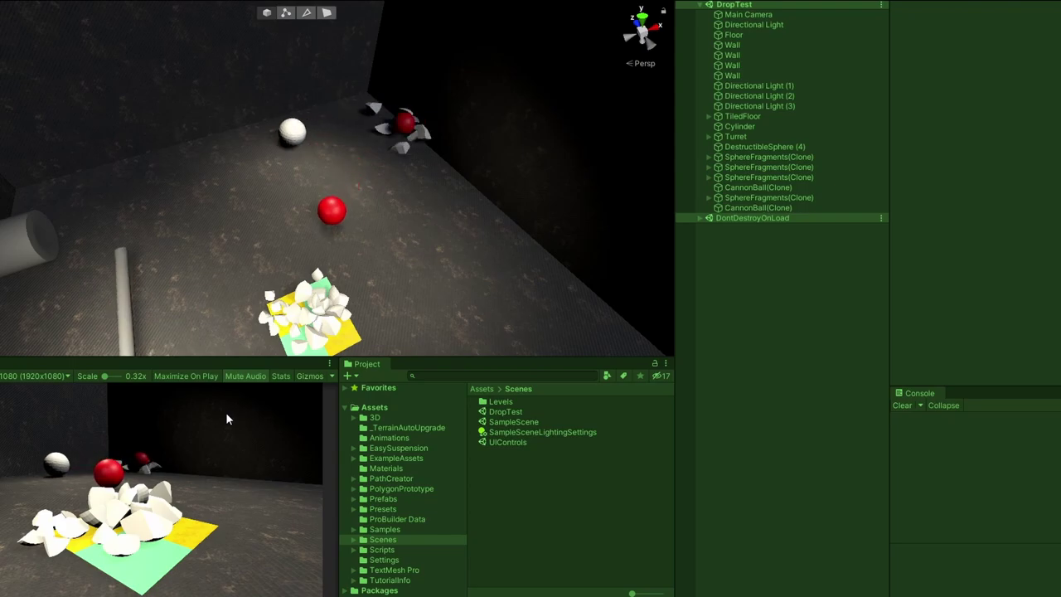
click(226, 411)
click(227, 408)
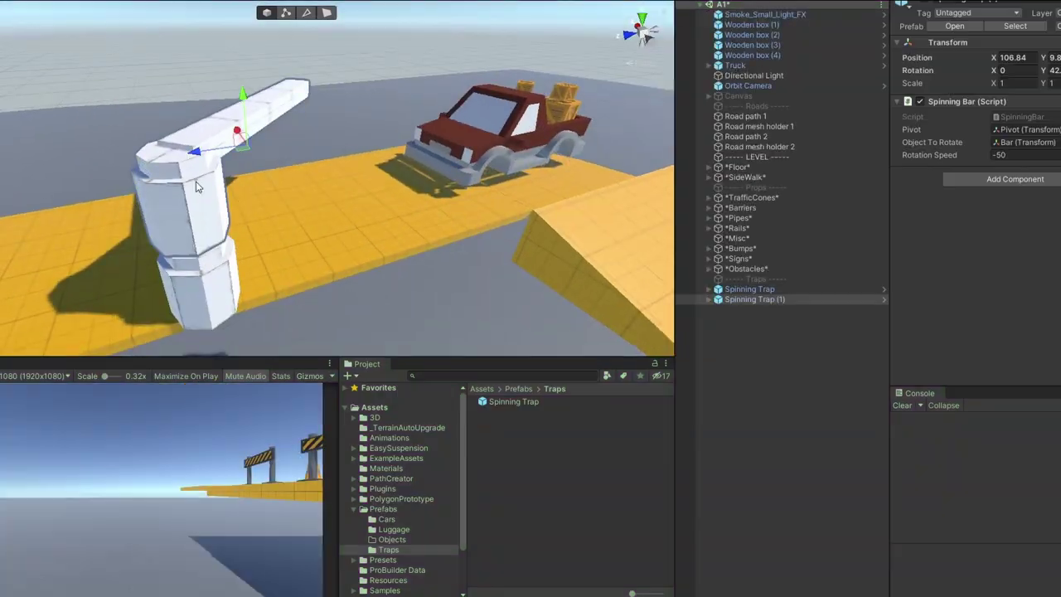
Set the second spinning trap's Rotation Speed to -75.
alt+drag(197, 186, 426, 41)
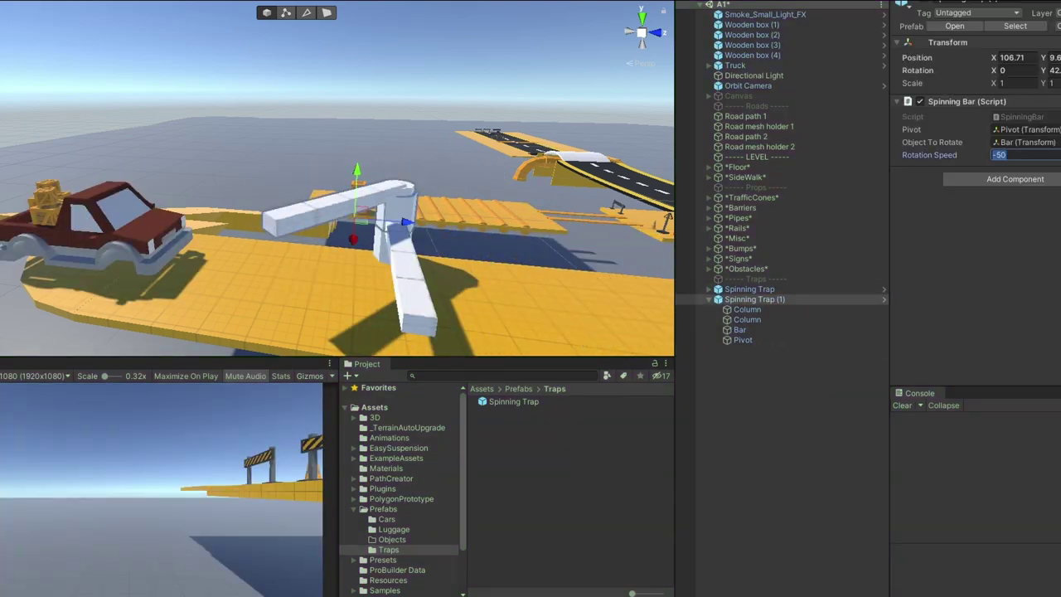
text(-75)
key(Return)
Run the game to watch the trap spin, then select the truck to check its settings.
key(ctrl+p)
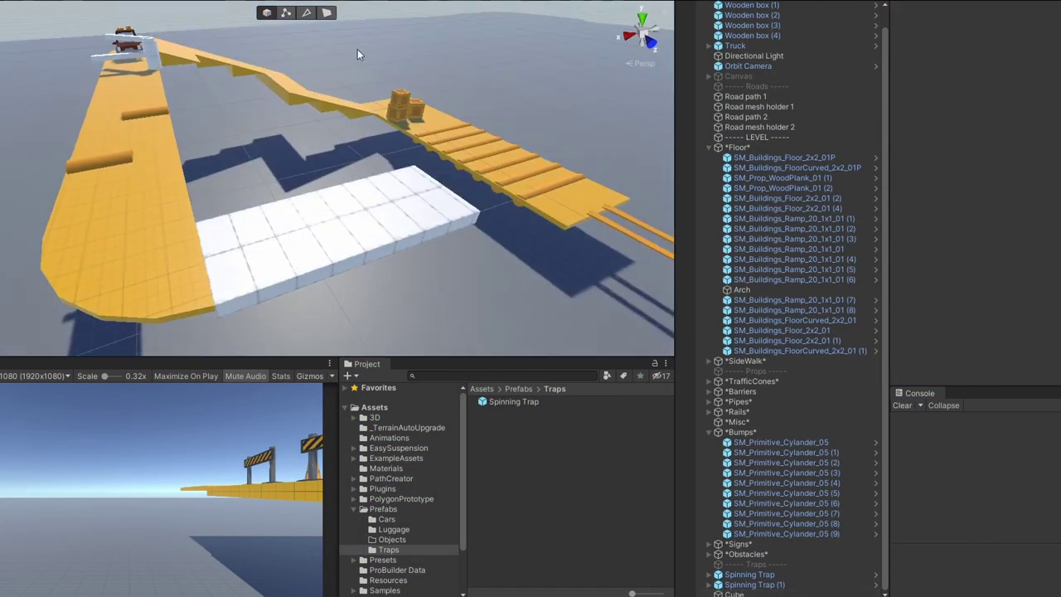
key(ctrl+p)
click(398, 178)
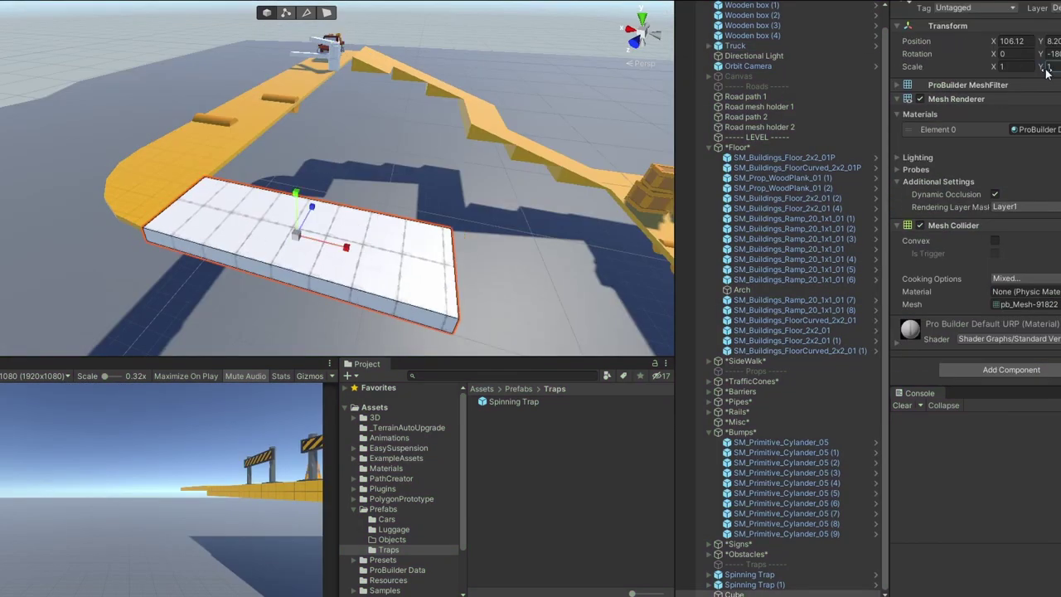
Adjust the arch's thickness and widen it into a half-circle curve.
middle_drag(356, 216, 373, 120)
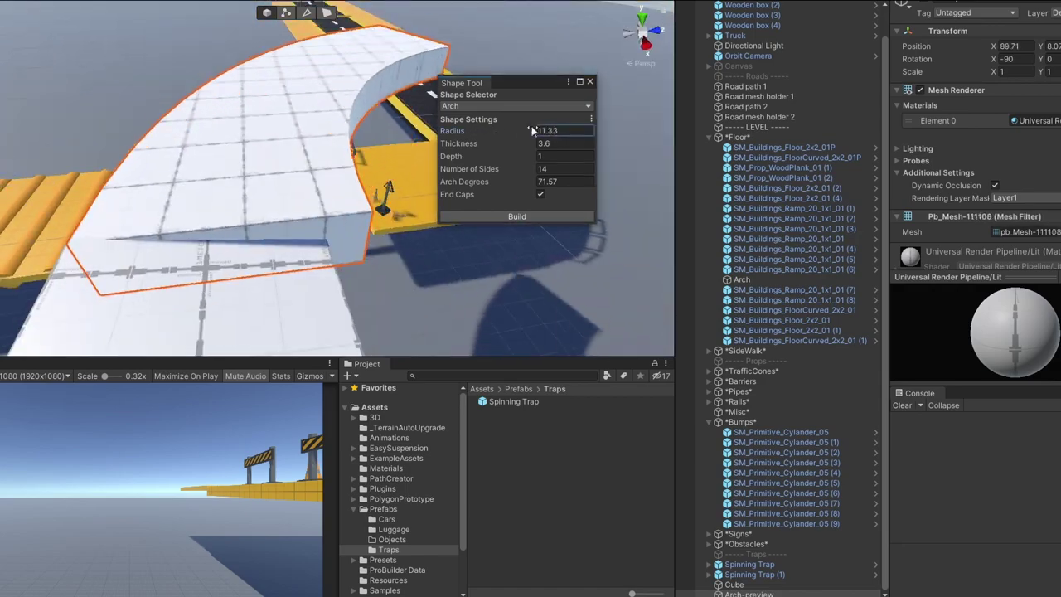
drag(498, 143, 485, 142)
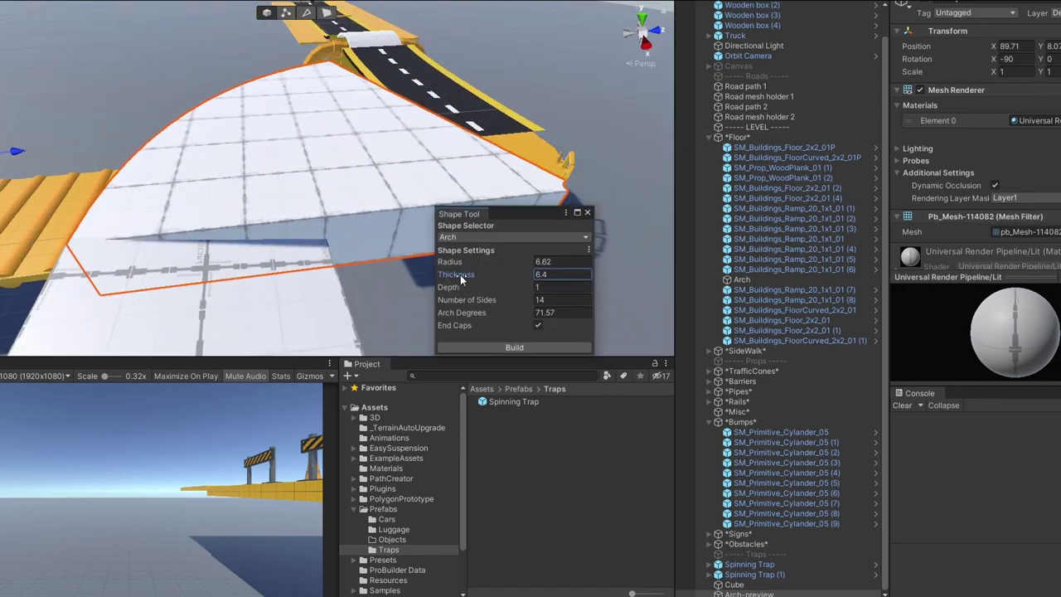
drag(462, 313, 506, 312)
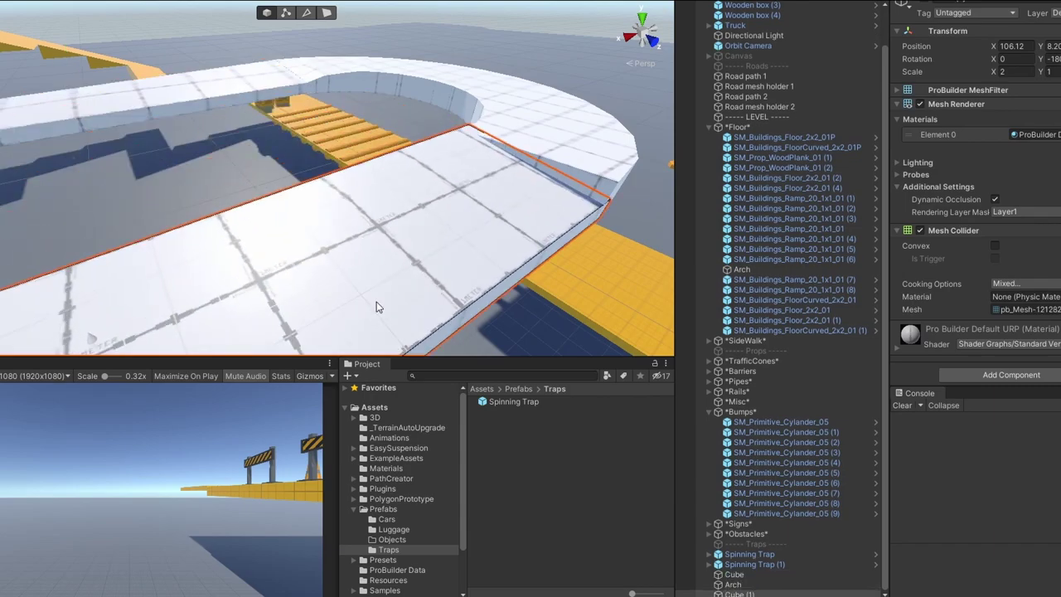
Group Cube, Arch and Cube (1) under Floor and build the new shape.
scroll(377, 306, down, 5)
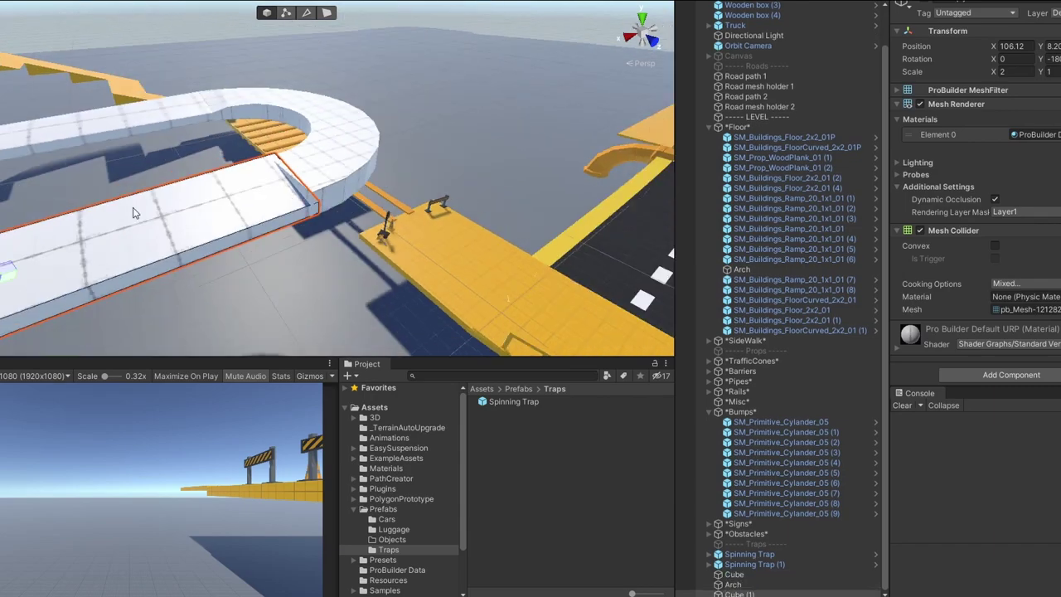
drag(734, 585, 772, 126)
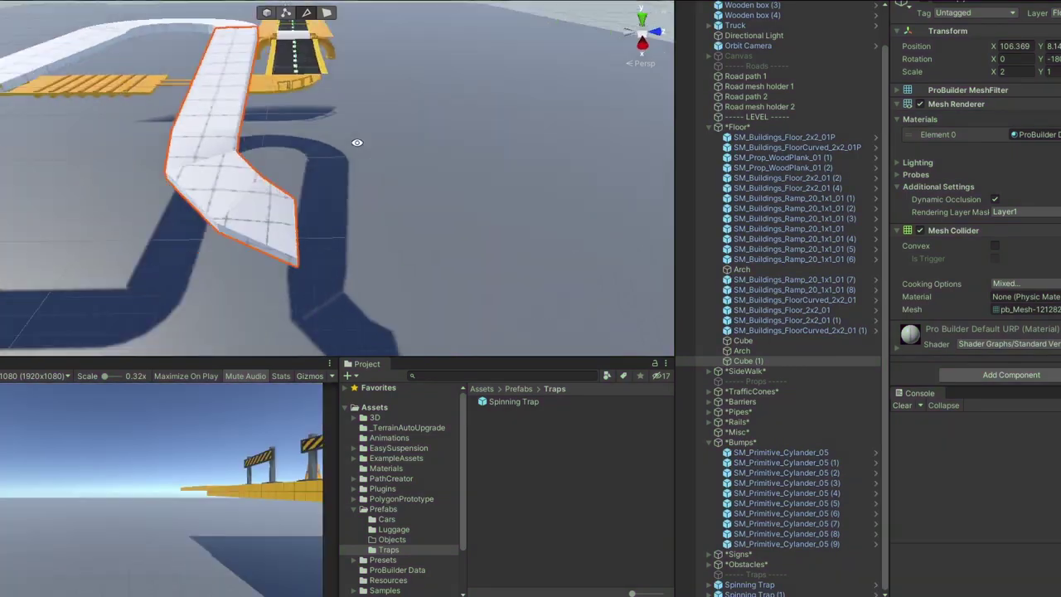
alt+drag(357, 143, 415, 149)
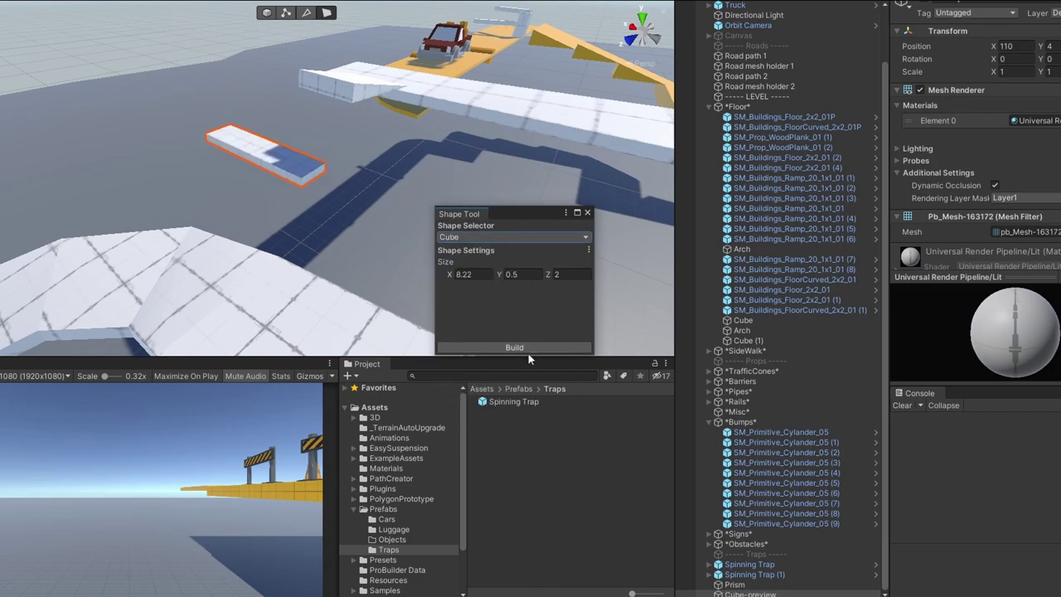
click(514, 347)
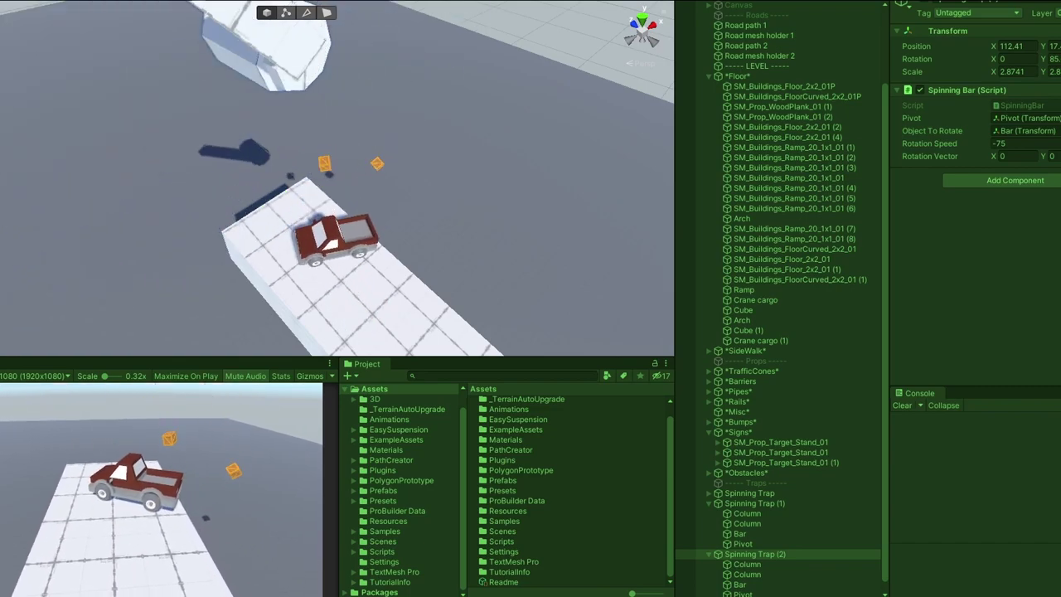
Stop the running truck test against the third spinning trap.
key(ctrl+p)
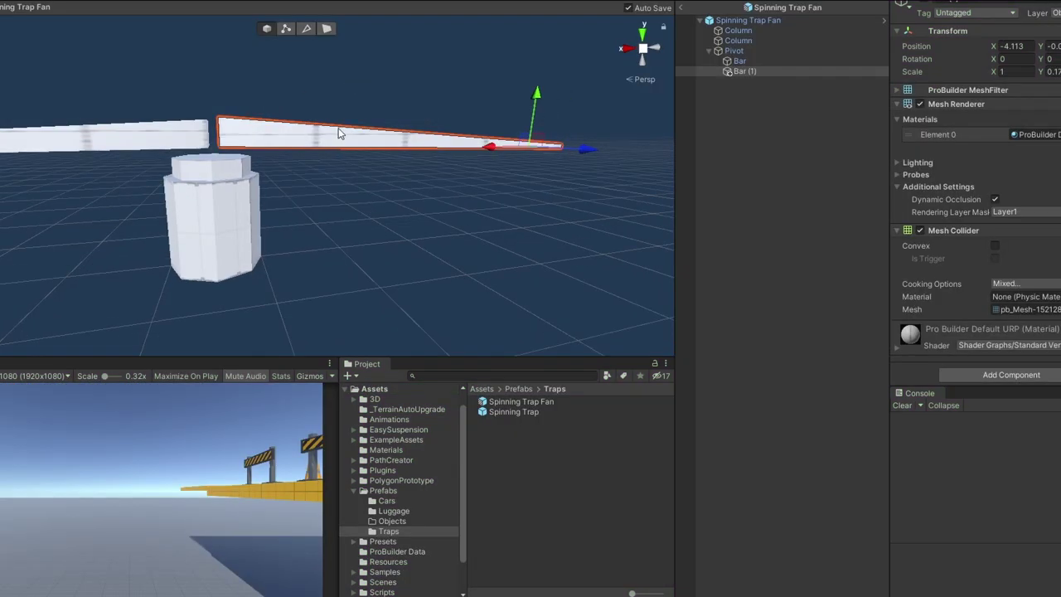
Orbit around the Spinning Trap Fan to view its duplicated bars from several angles.
alt+drag(348, 199, 428, 170)
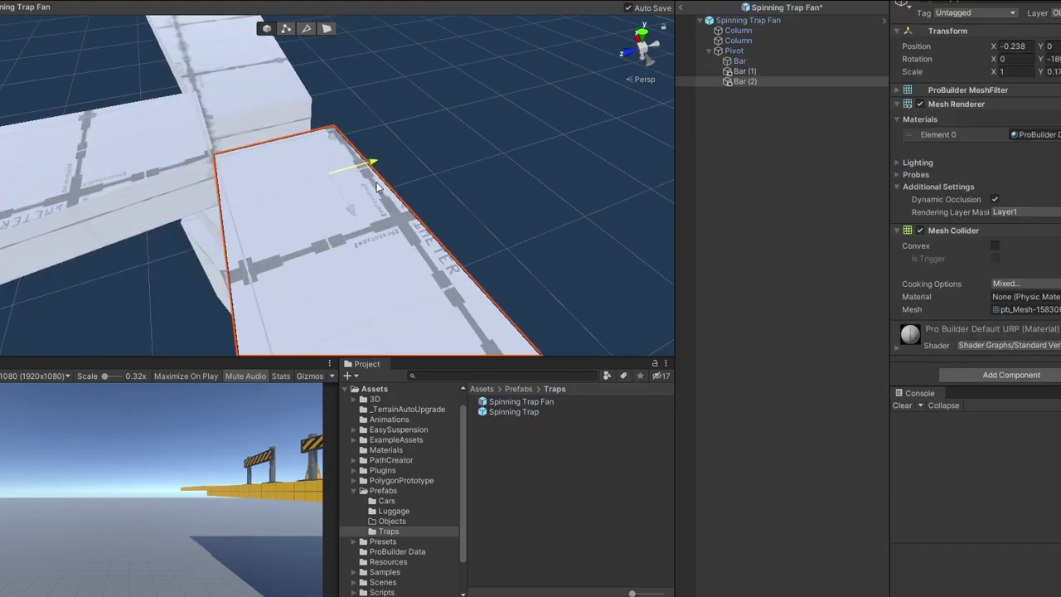
alt+drag(367, 171, 323, 301)
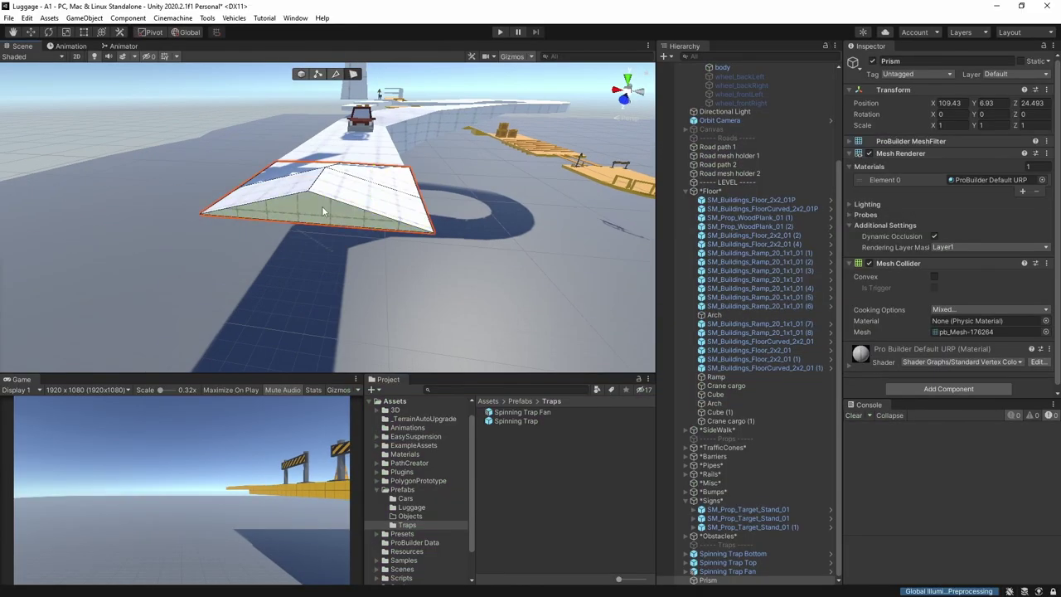
Inspect the stretched prism ramp from several angles and run the game to test it.
alt+drag(295, 235, 284, 439)
key(ctrl+p)
key(ctrl+p)
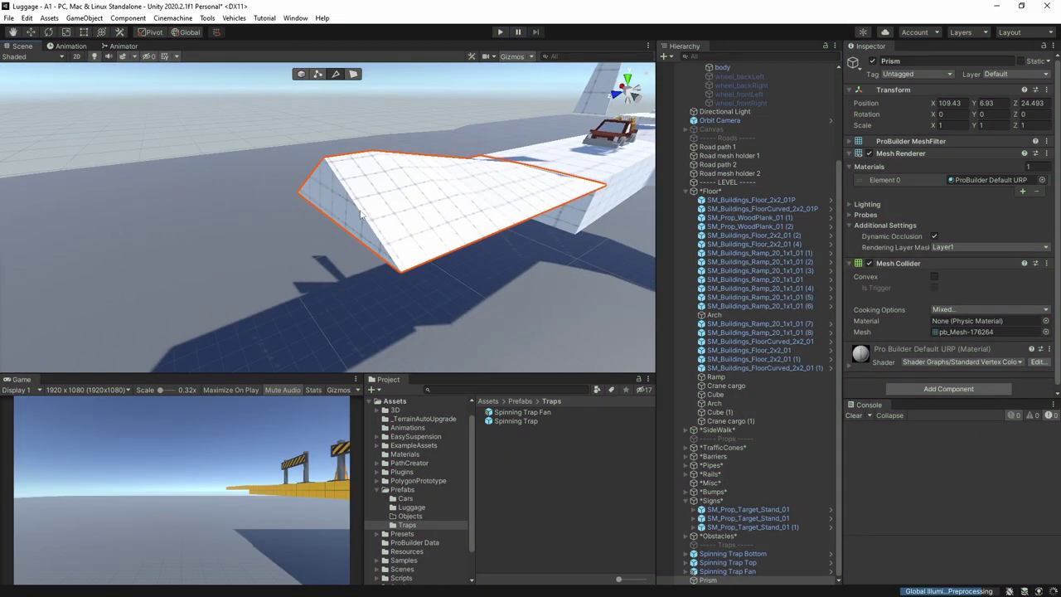
alt+drag(324, 304, 306, 107)
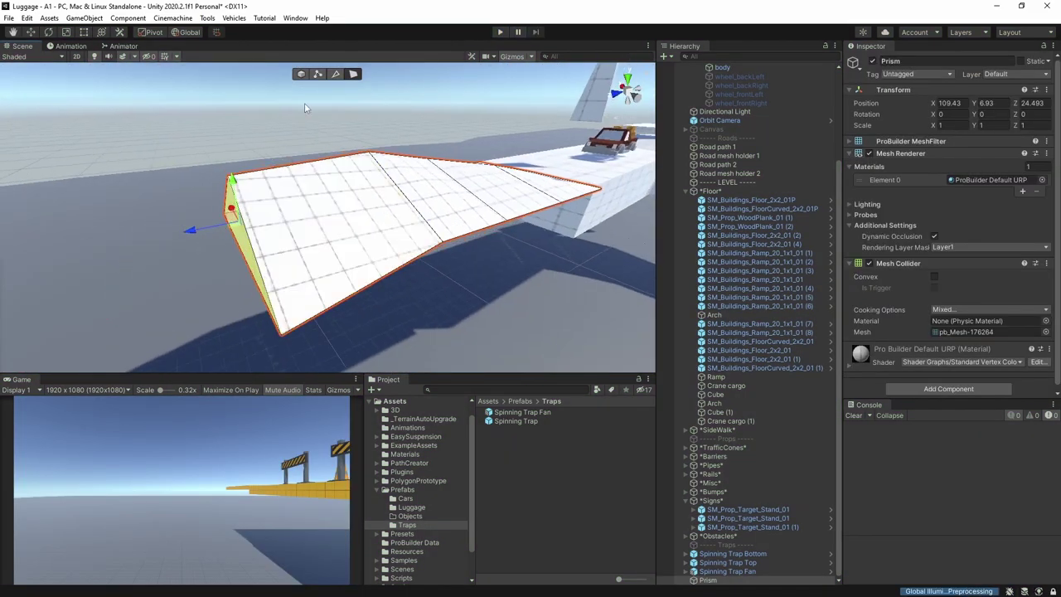
alt+drag(197, 252, 498, 199)
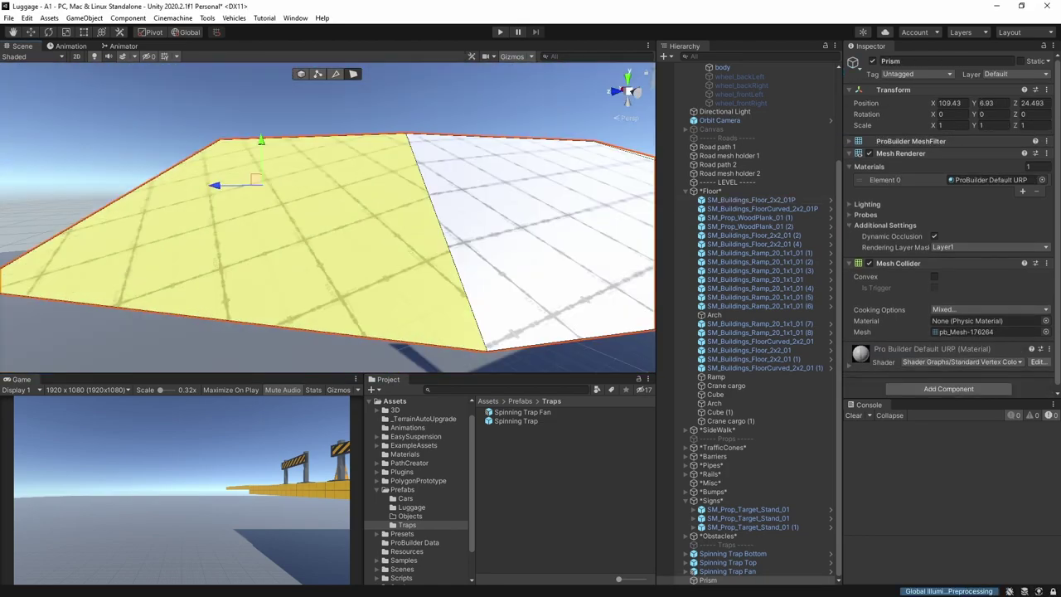
key(ctrl+p)
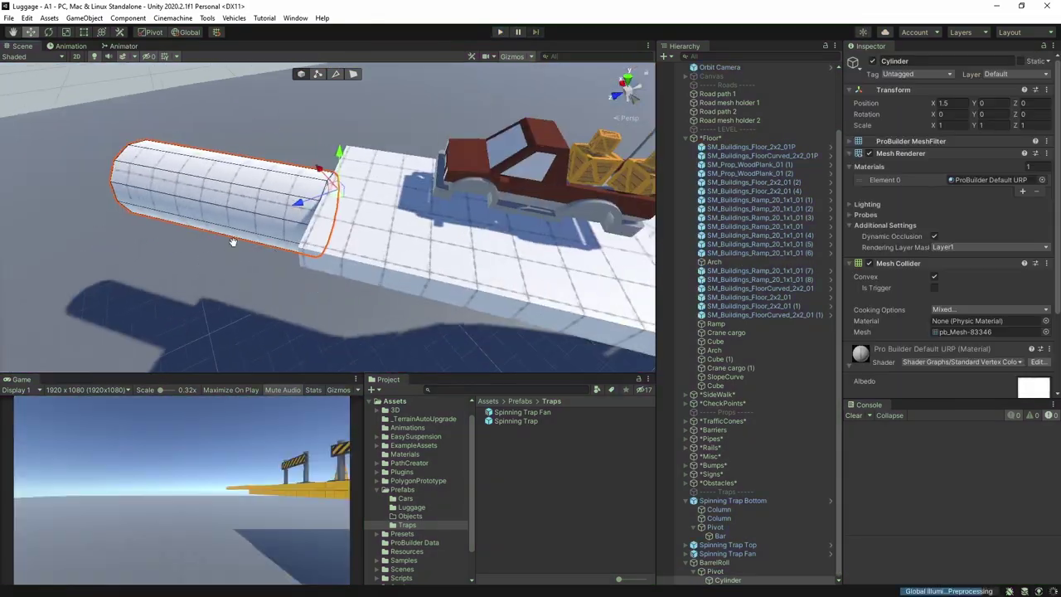
Save BarrelRoll as a prefab in Prefabs/Traps and frame the barrel in view.
alt+drag(233, 241, 294, 239)
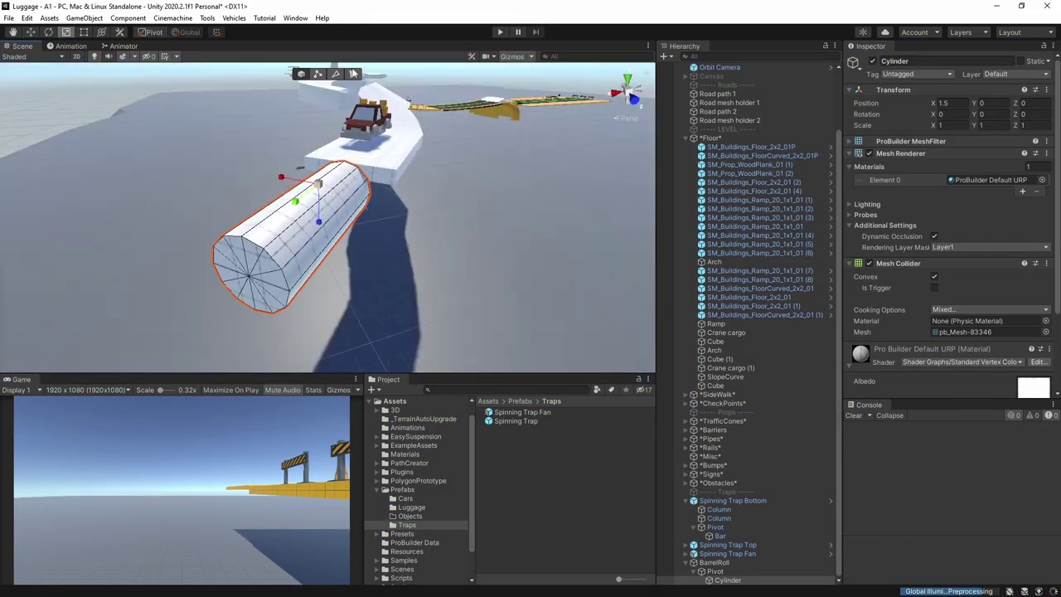
drag(714, 562, 522, 439)
key(w)
key(f)
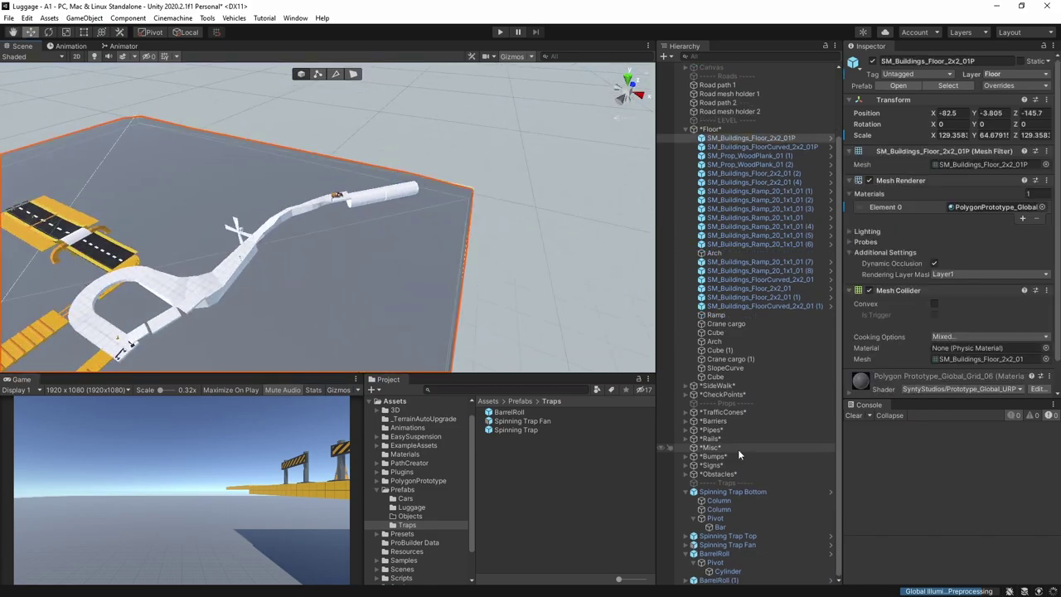
Mount the Spinning Trap Fan on the barrel and rename it to 'Spinning Trap Fan 3 blades'.
click(398, 156)
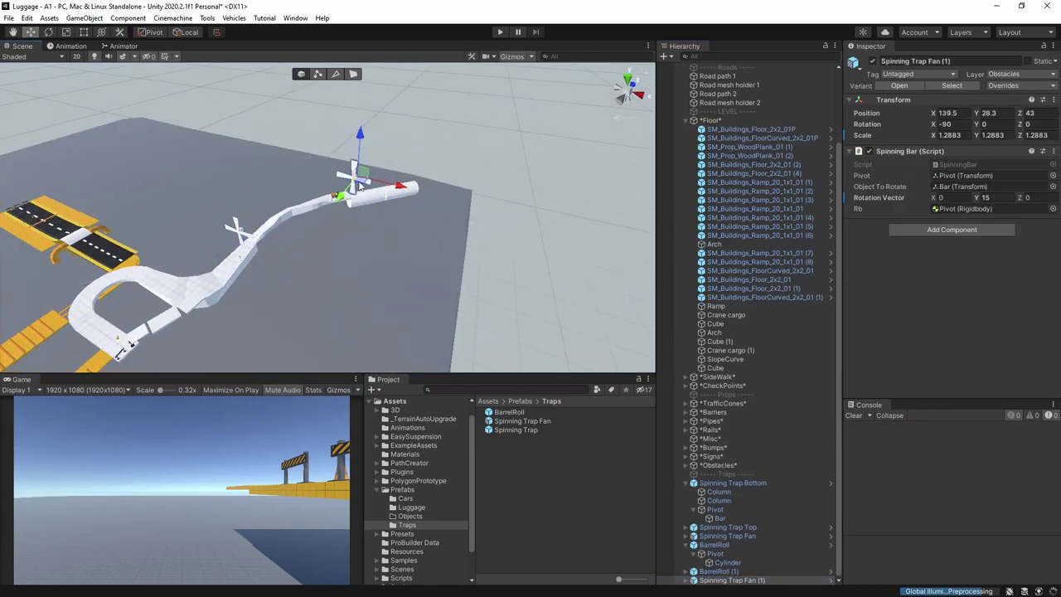
drag(359, 186, 648, 489)
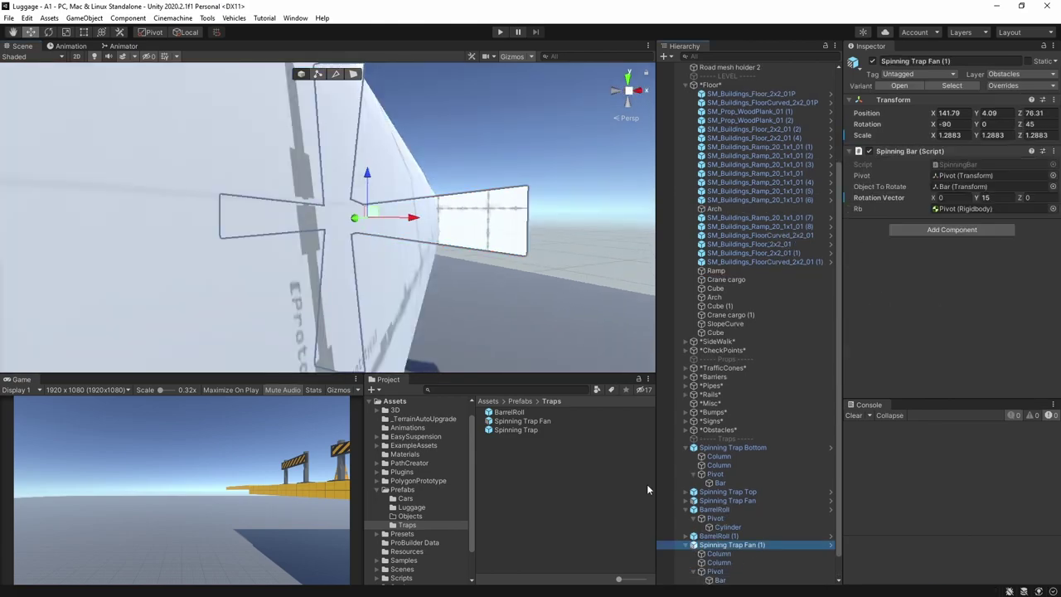
right_click(710, 547)
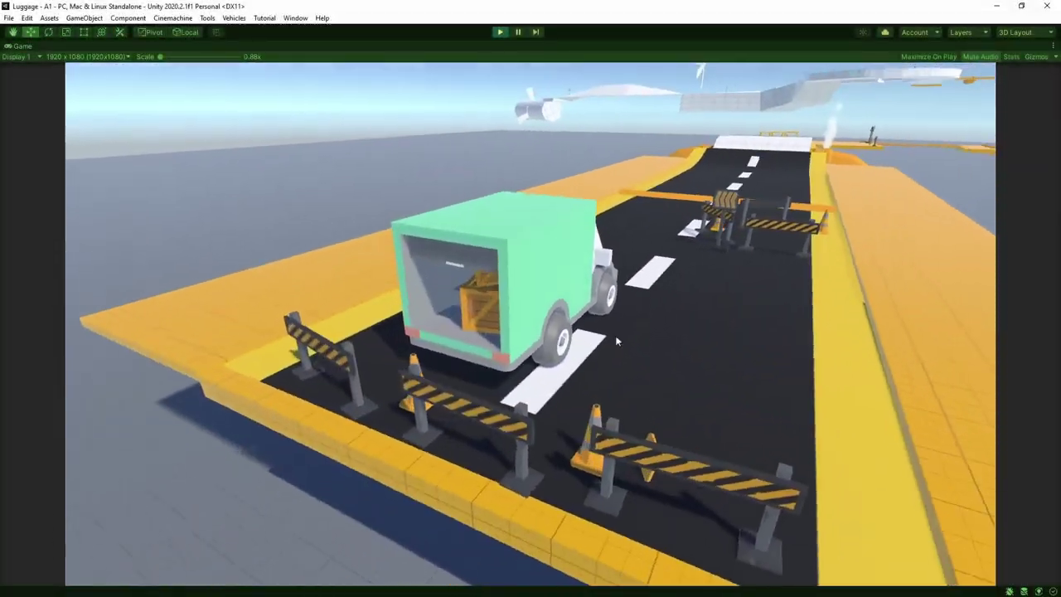
Drive the box truck past the barriers, over the white ramp and across the orange platform.
key(w)
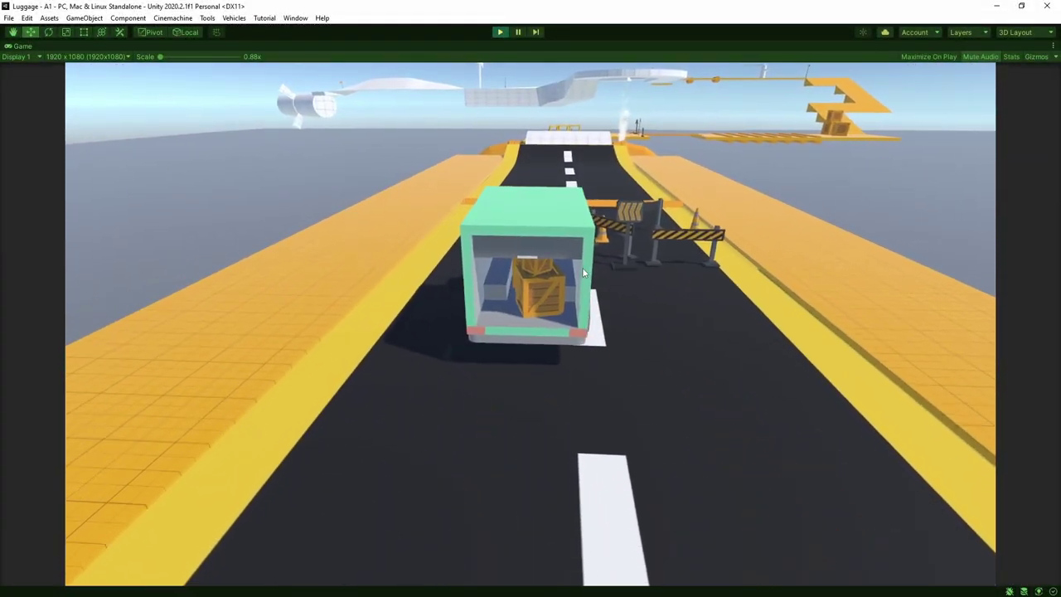
key(d)
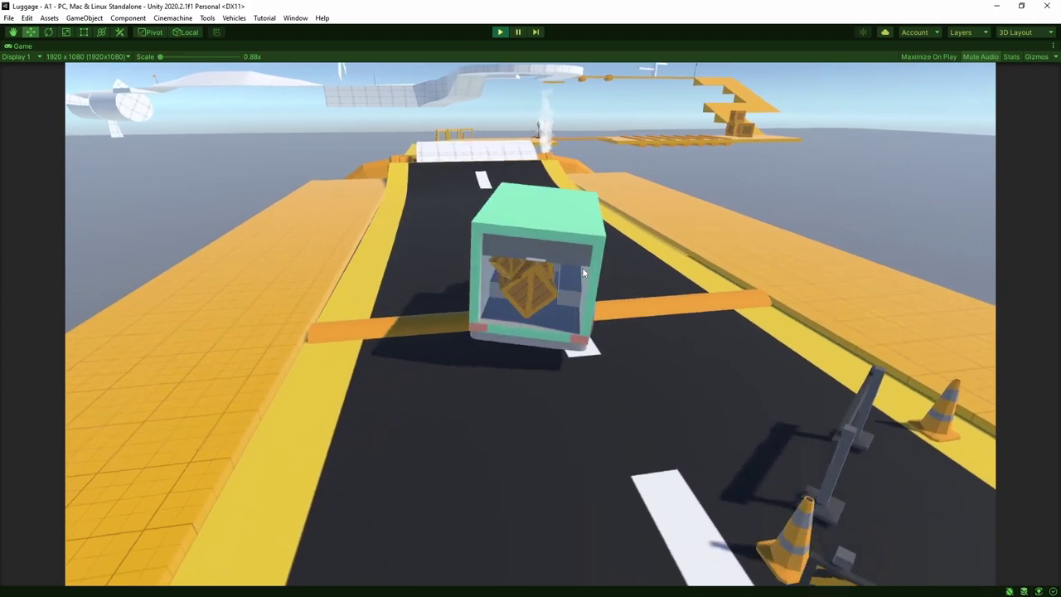
key(w)
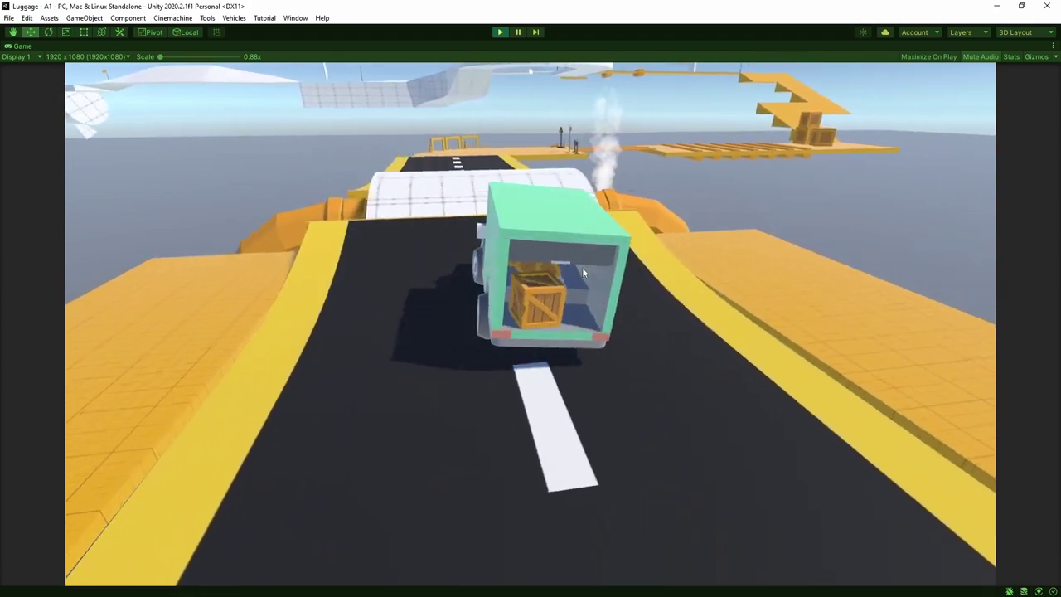
key(w)
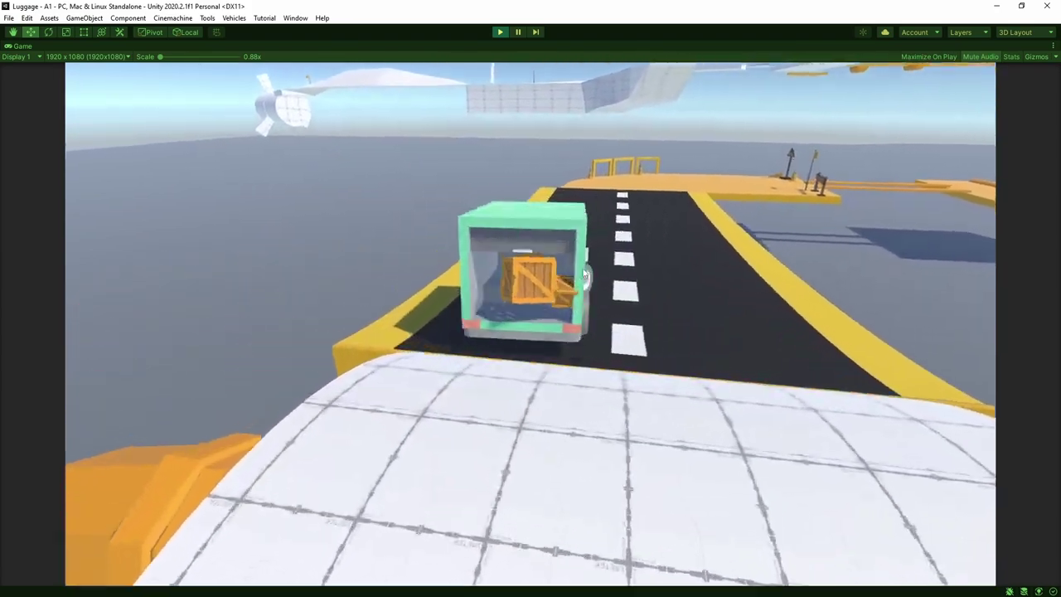
key(w)
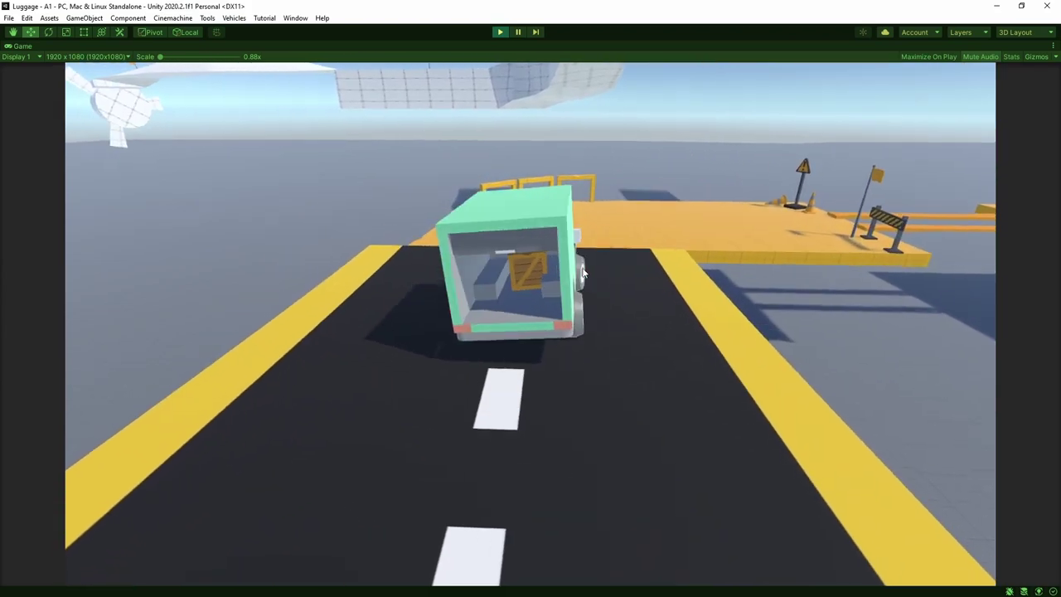
key(a)
key(d)
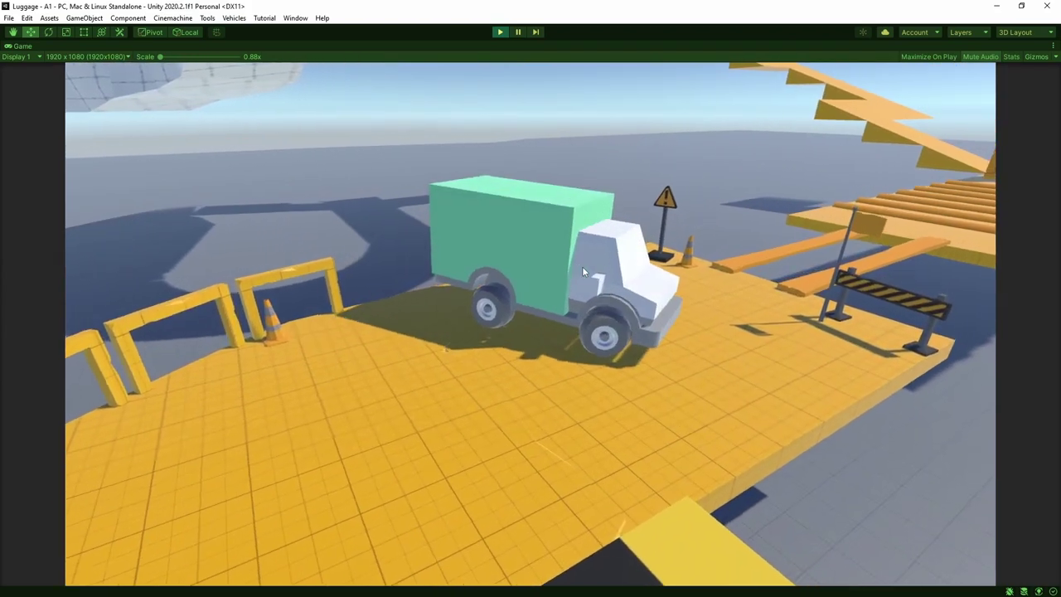